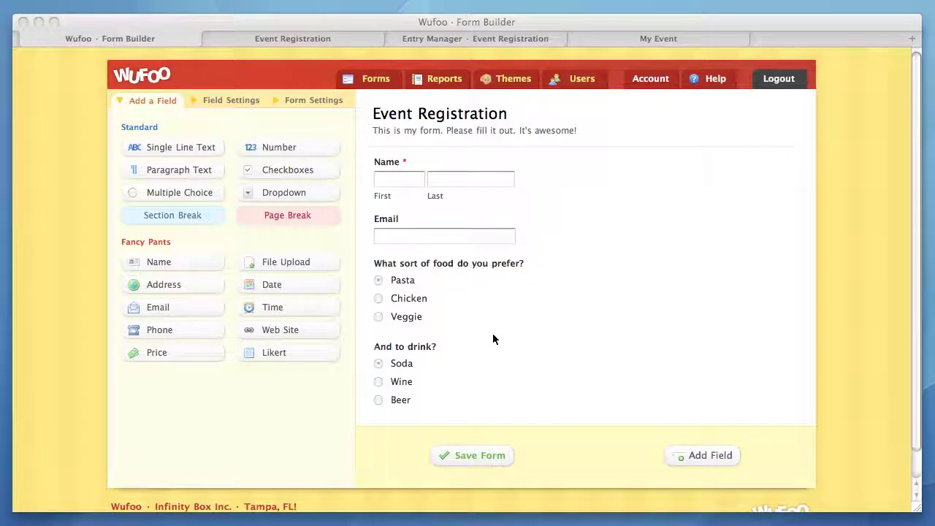
Insert a page break below the Email field and set its button text to 'Continue On!'.
left_click(306, 231)
left_click_drag(302, 216, 610, 293)
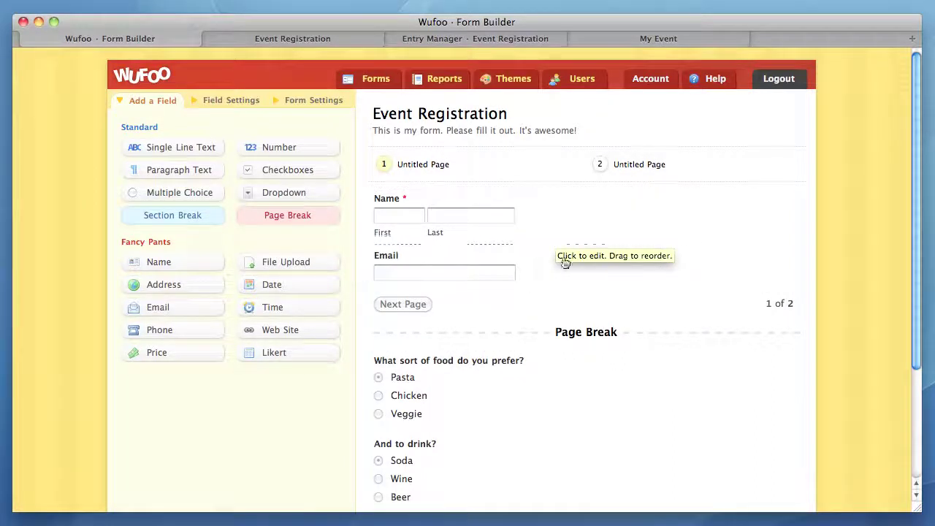
left_click(458, 303)
left_click(240, 298)
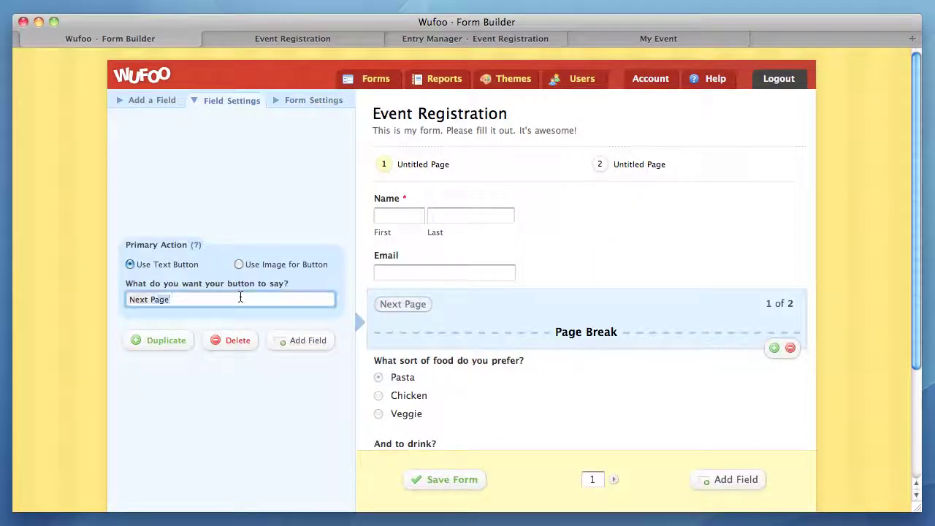
type("Continue ")
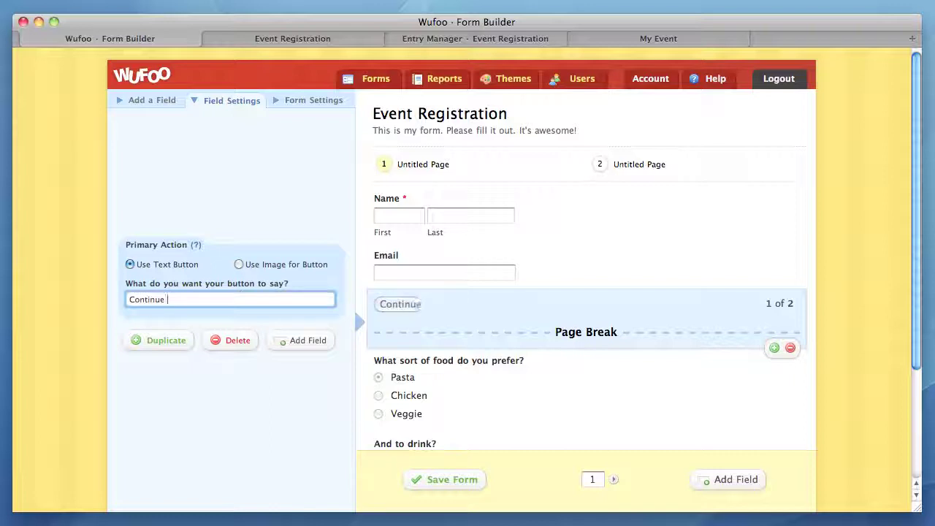
type("On!")
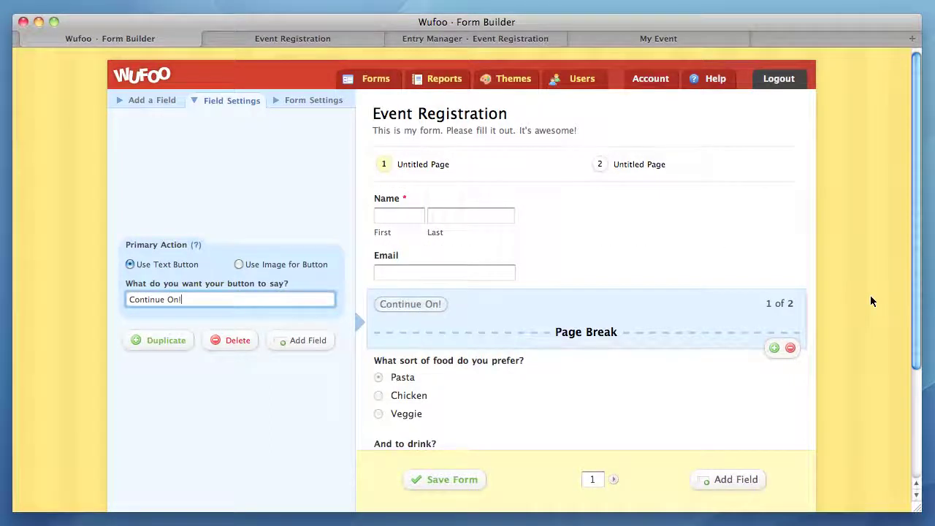
scroll(807, 350, "down", 3)
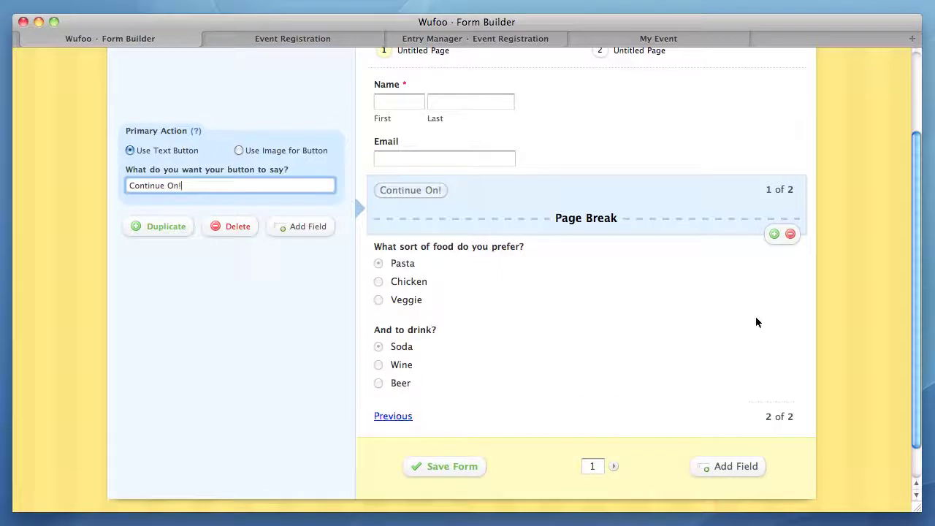
scroll(819, 307, "up", 2)
scroll(819, 308, "up", 2)
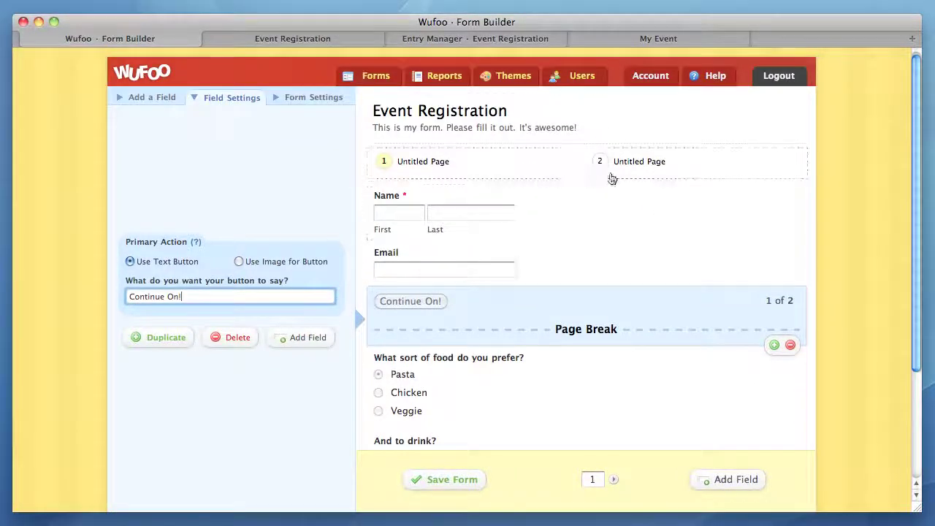
Try the percentage and no-progress-bar pagination styles, then return to numbered Circles.
left_click(545, 162)
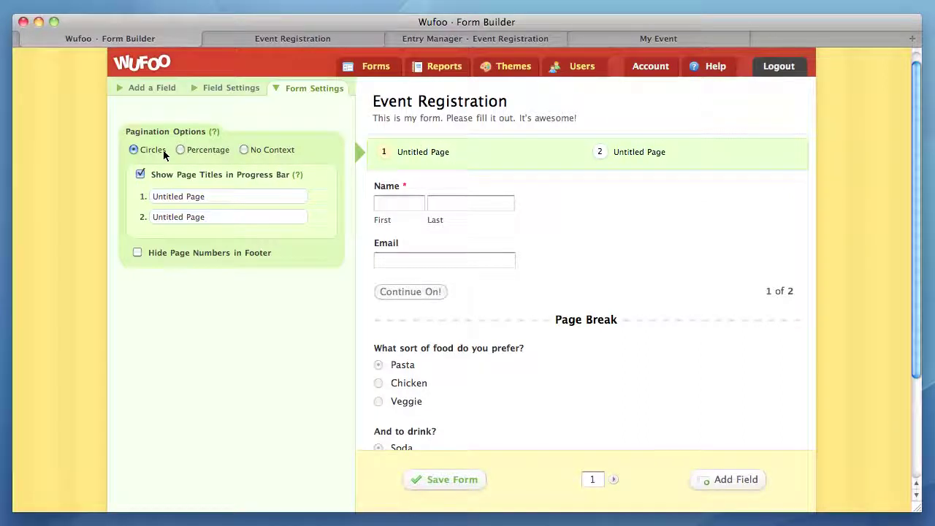
left_click(200, 152)
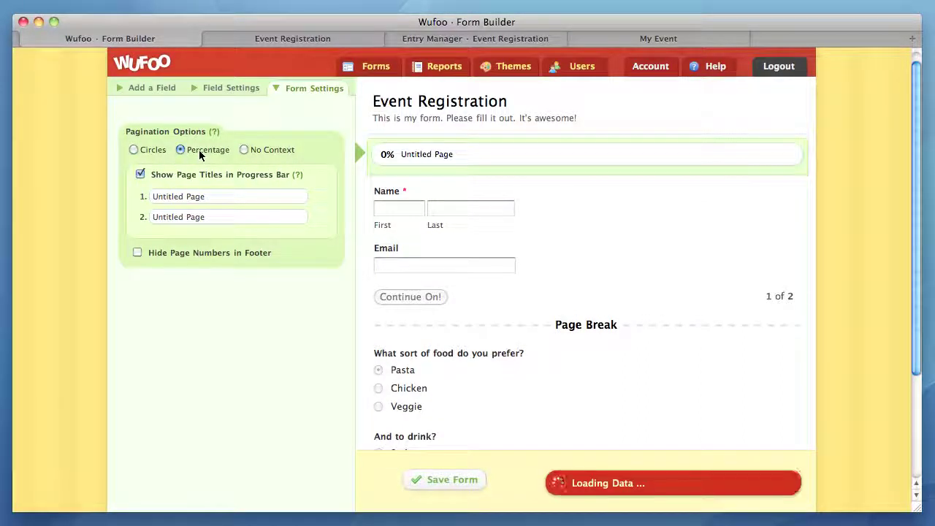
left_click(265, 149)
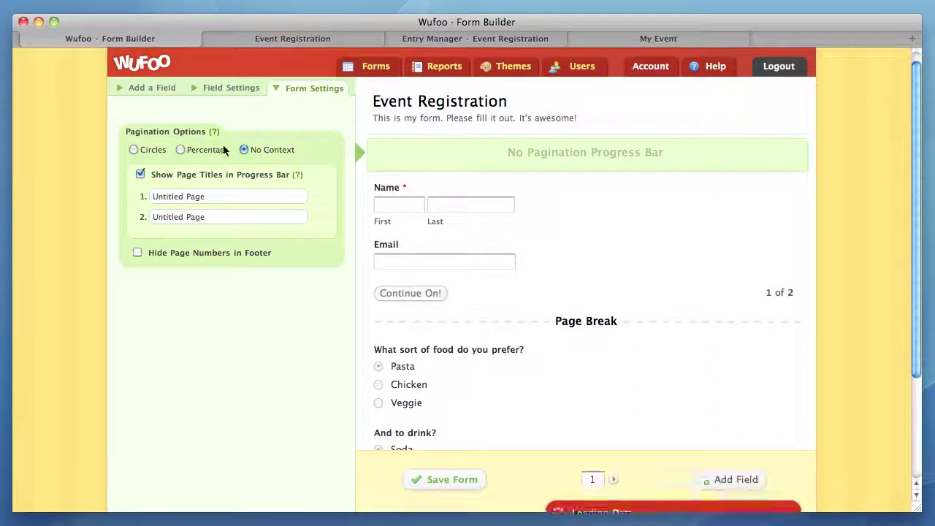
left_click(137, 150)
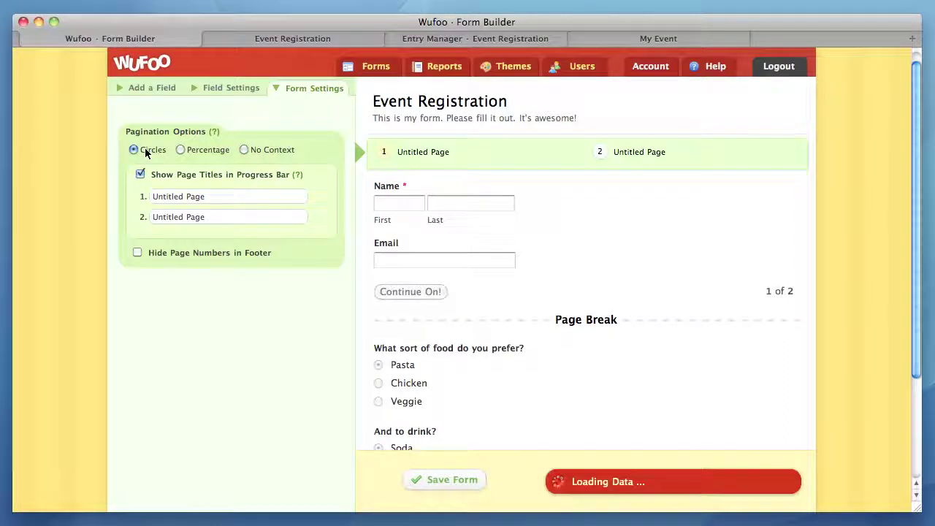
Title the pages 'Contact Info' and 'Food Preference', keeping page titles and footer numbers shown.
left_click(177, 196)
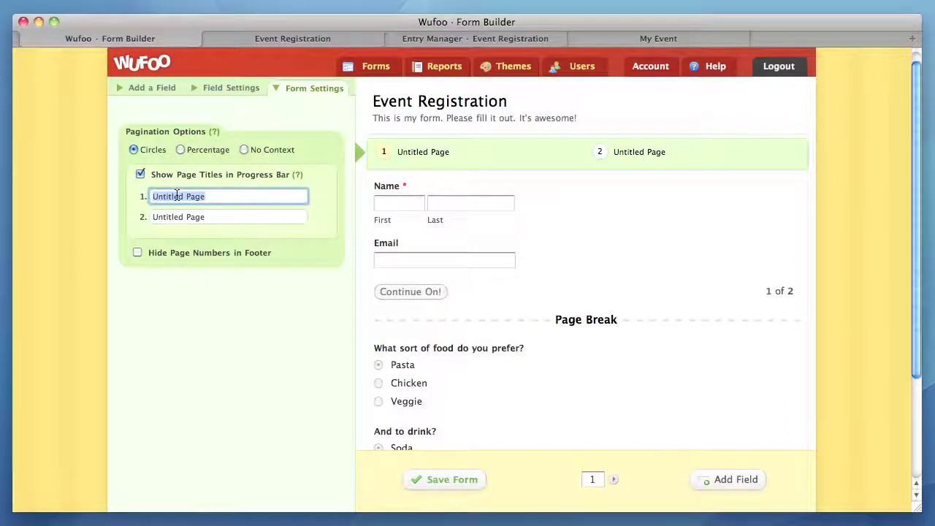
type("Contact In")
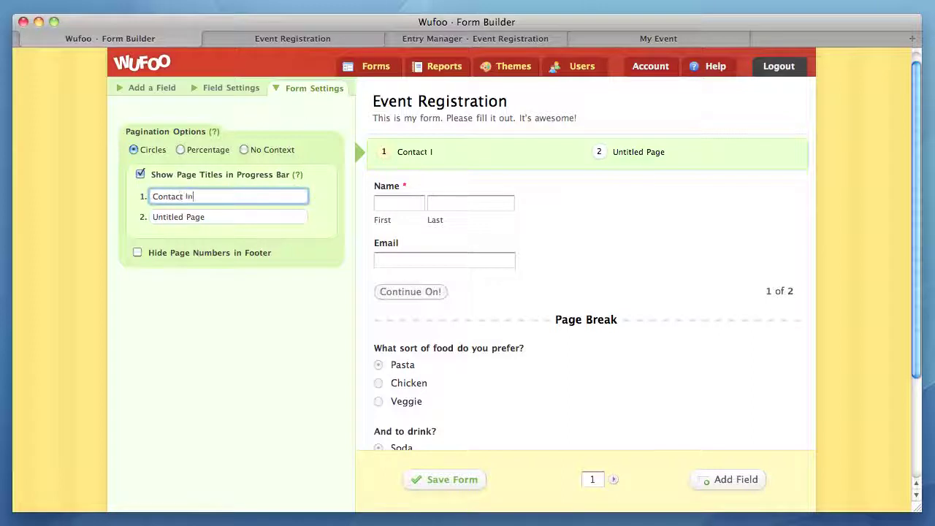
type("fo")
key("Tab")
type("Food ")
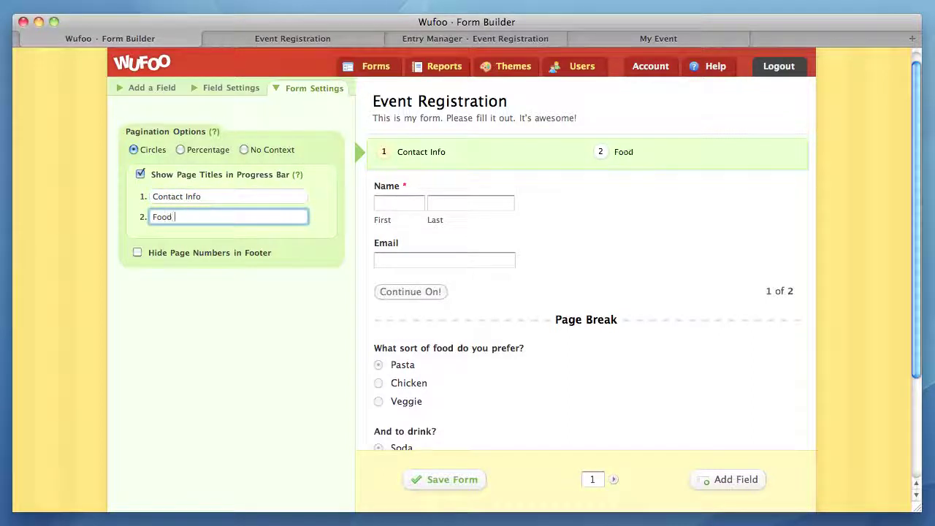
type("Preference")
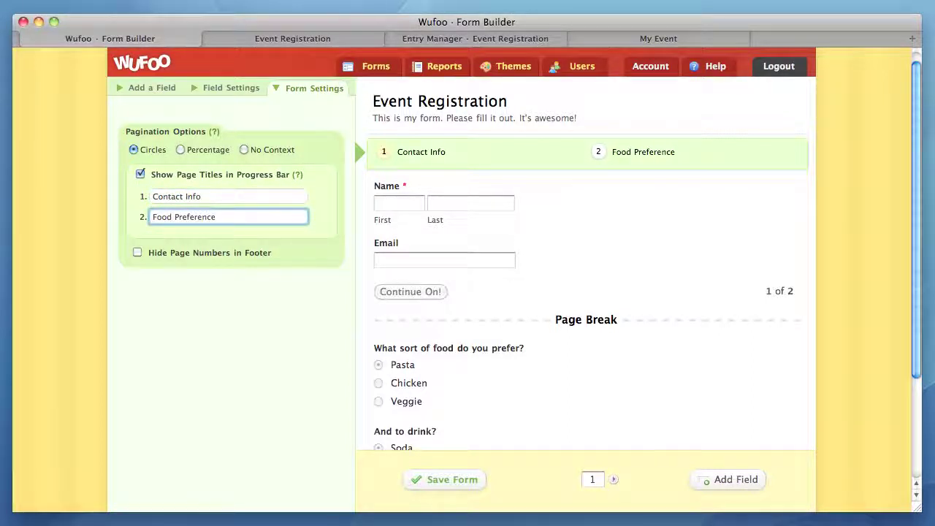
left_click(139, 175)
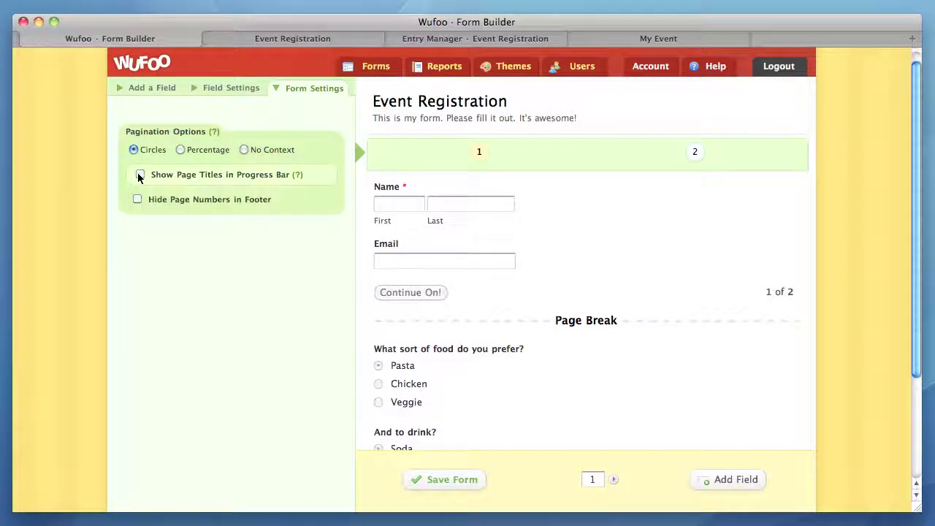
left_click(140, 175)
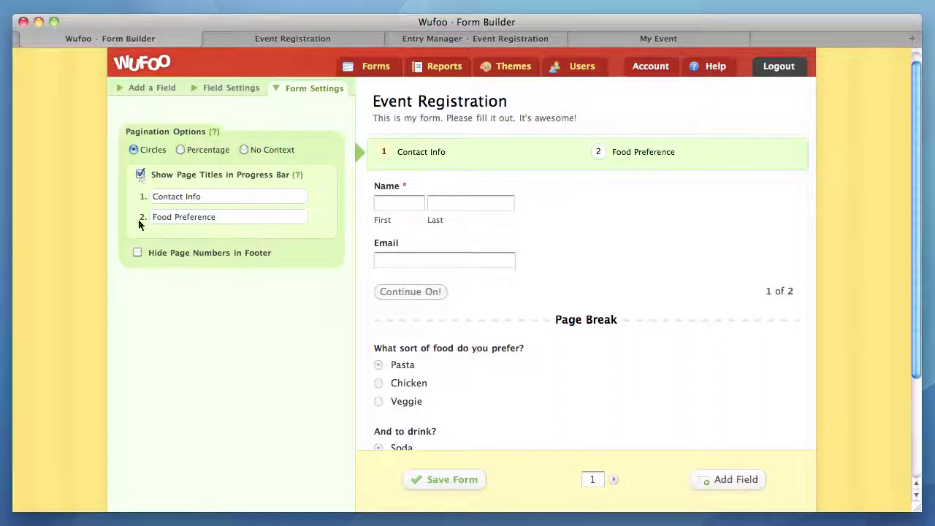
left_click(138, 251)
left_click(138, 252)
Save the form and view the live Event Registration form in its tab.
left_click(424, 481)
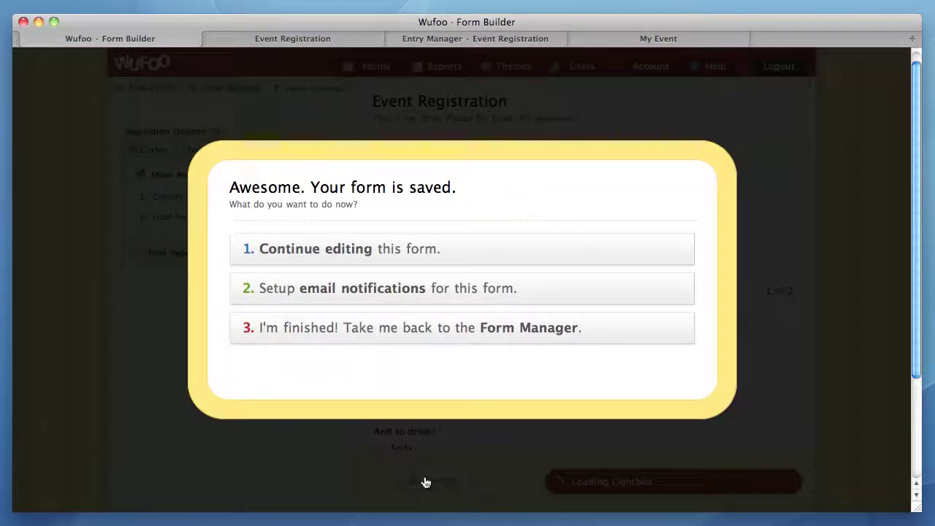
left_click(289, 39)
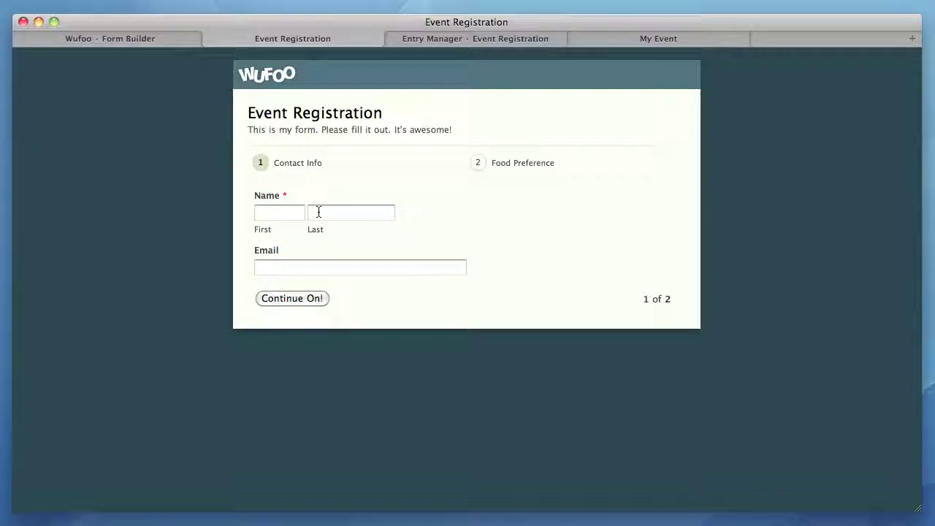
Fill page 1 with the registrant's first name, last name and email address.
left_click(317, 298)
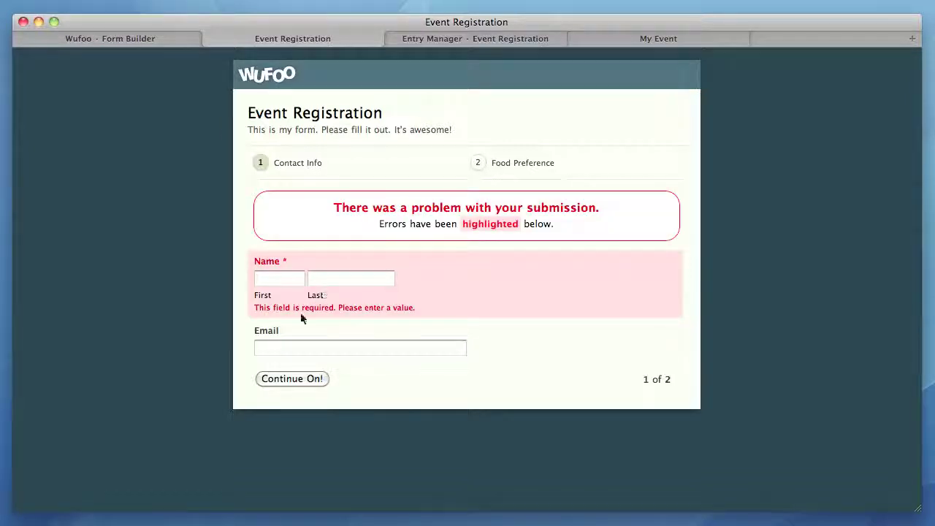
left_click(300, 285)
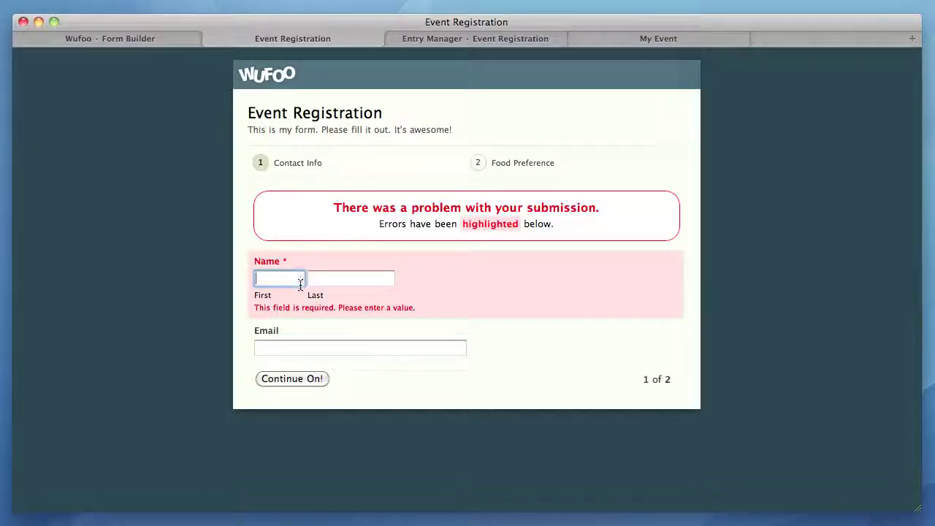
left_click(322, 278)
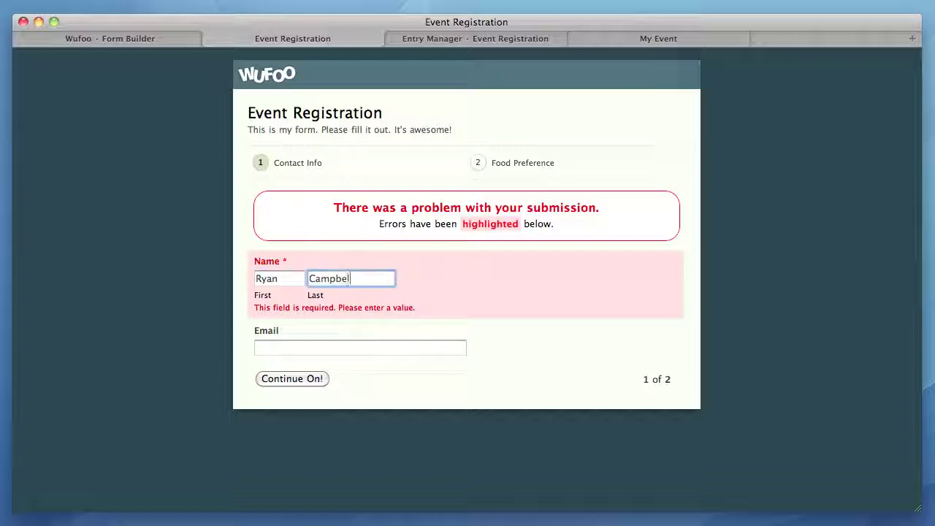
key("Tab")
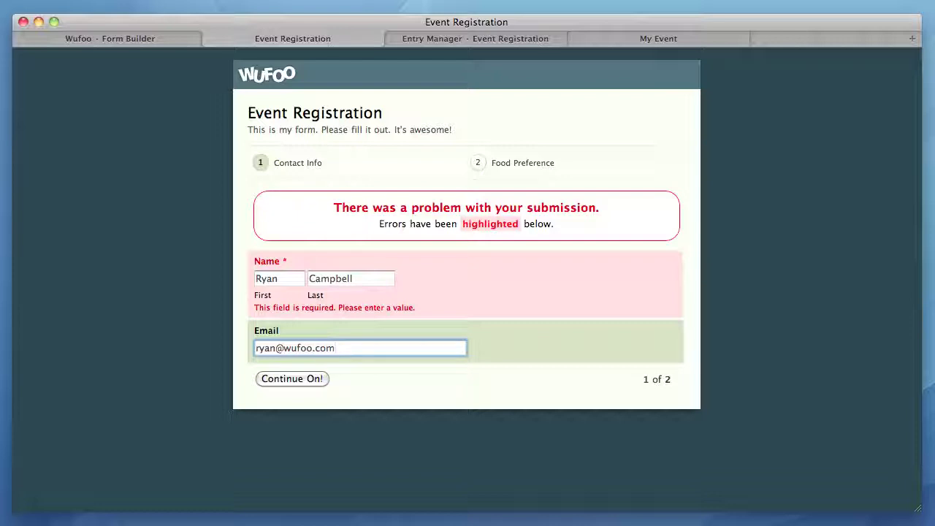
On the Food Preference page choose Chicken and Beer, submit, and go to the Entry Manager.
left_click(312, 376)
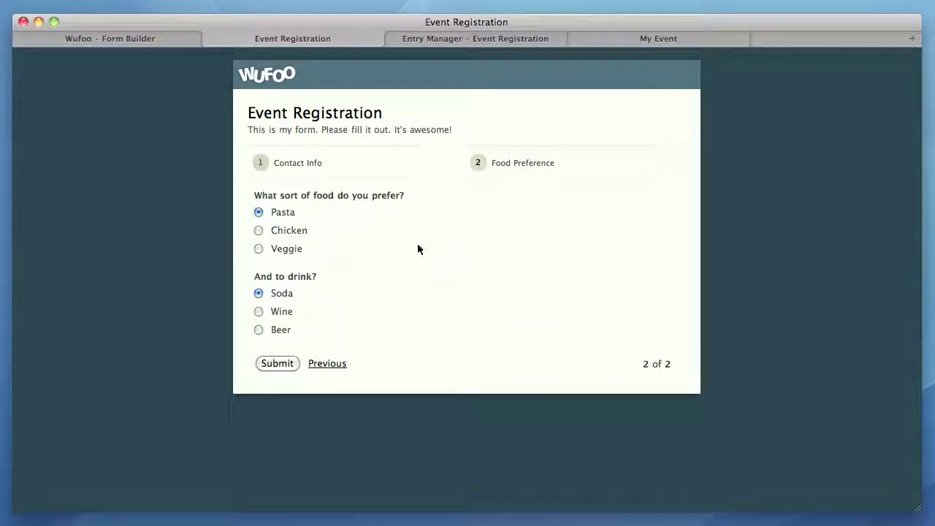
left_click(342, 363)
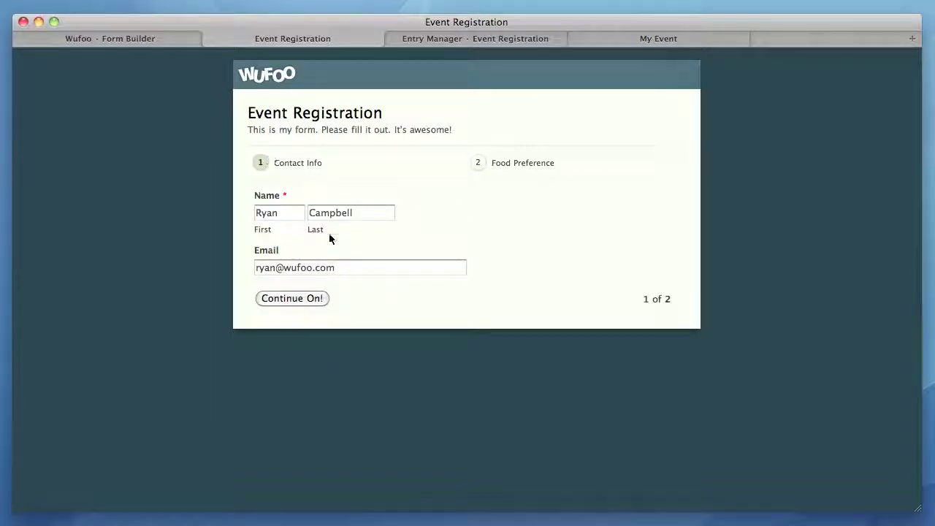
left_click(303, 298)
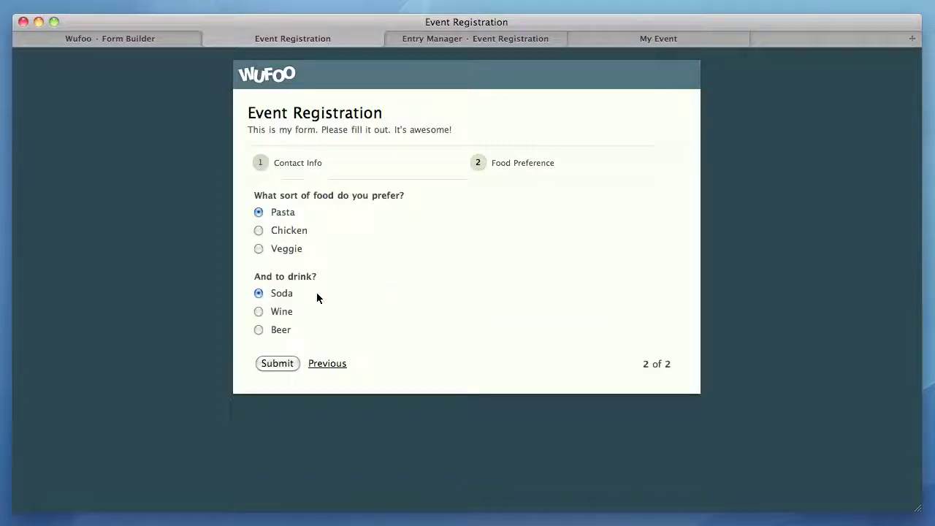
left_click(287, 230)
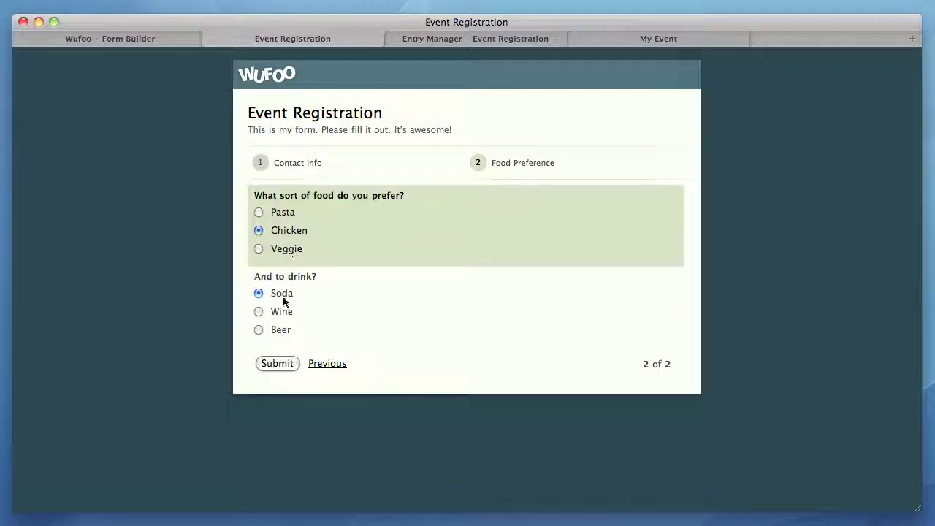
left_click(285, 333)
left_click(284, 365)
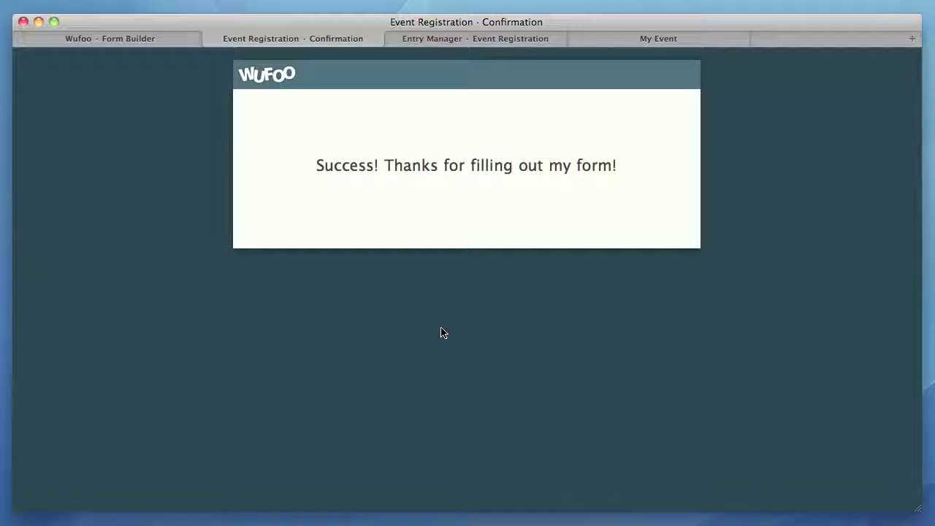
left_click(515, 39)
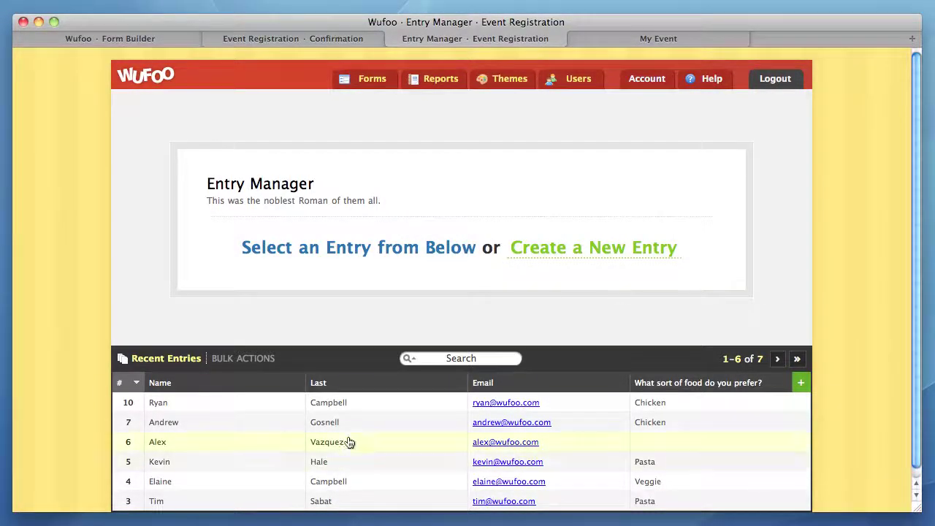
Edit entry #10's food preference from Chicken to Pasta, save, then open incomplete entry #6.
left_click(371, 405)
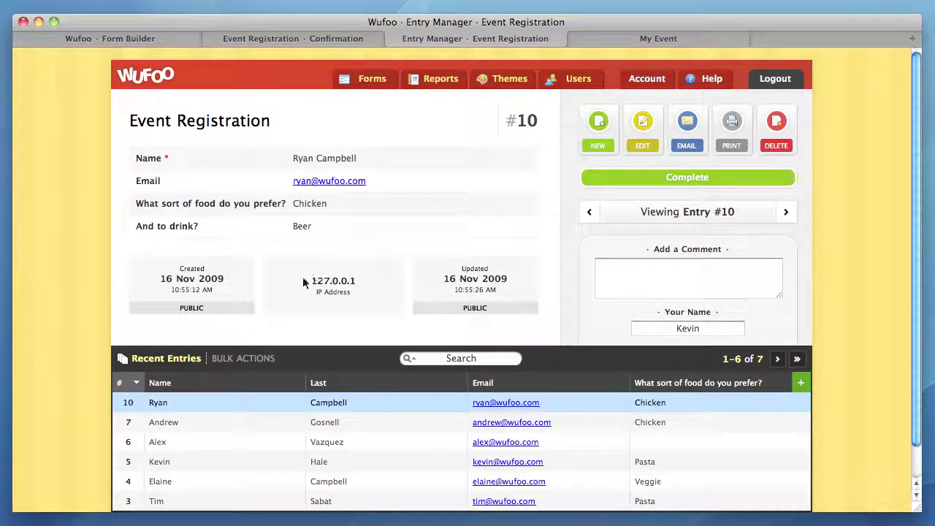
left_click(640, 140)
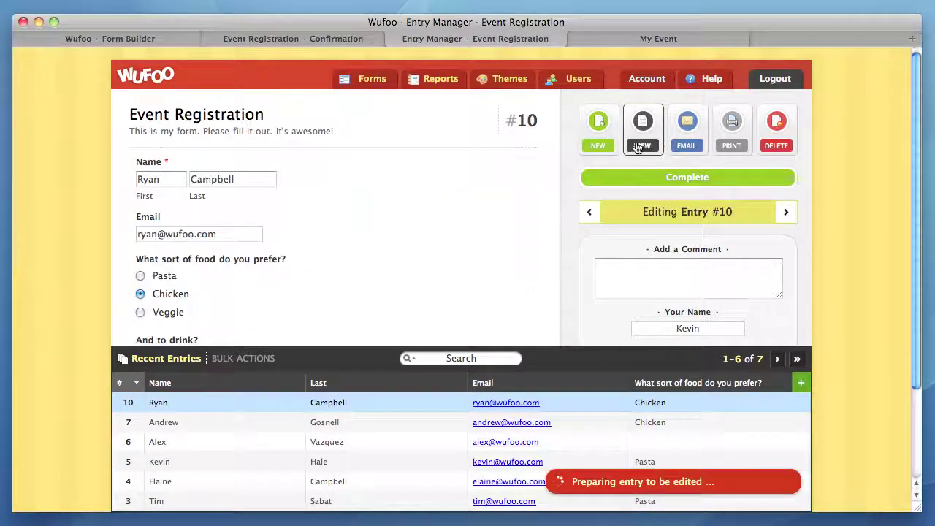
scroll(384, 223, "down", 2)
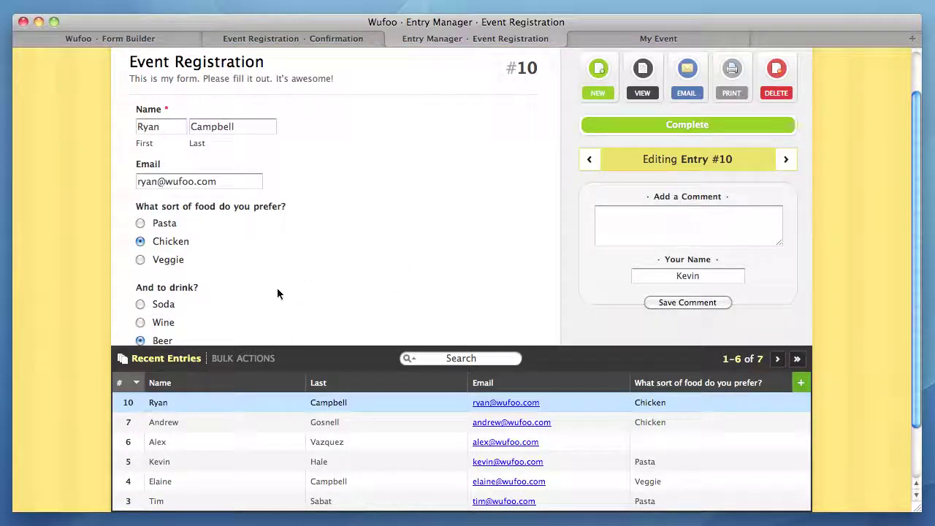
left_click(170, 221)
scroll(285, 232, "down", 2)
left_click(192, 307)
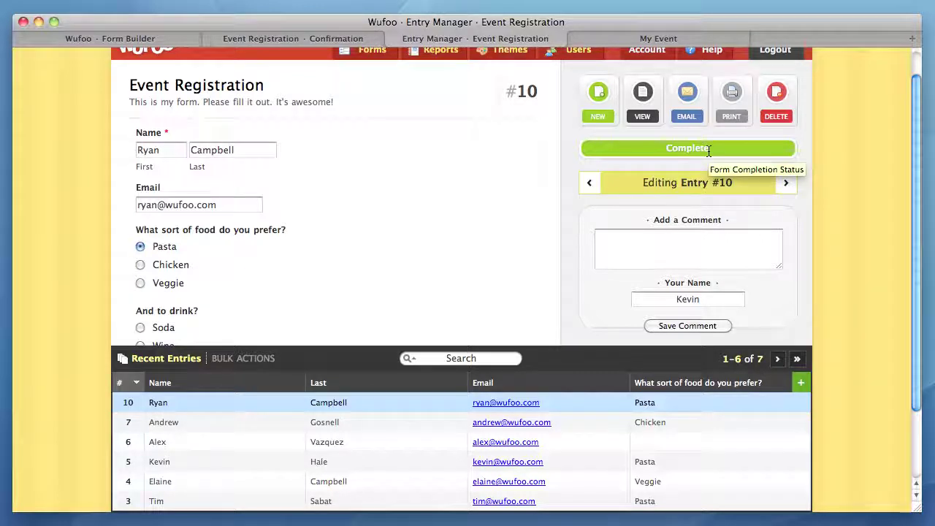
left_click(688, 440)
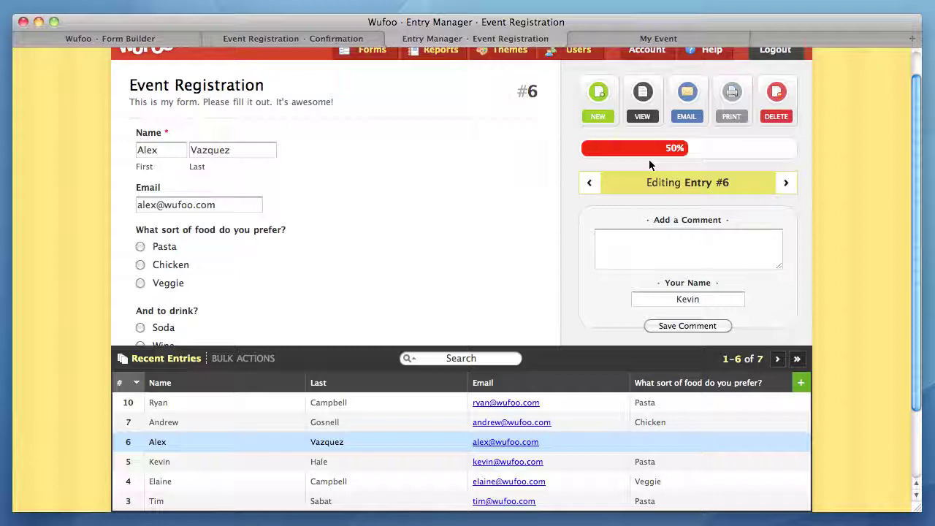
Switch to the My Event report with its food, drink and last-page pie charts.
left_click(634, 39)
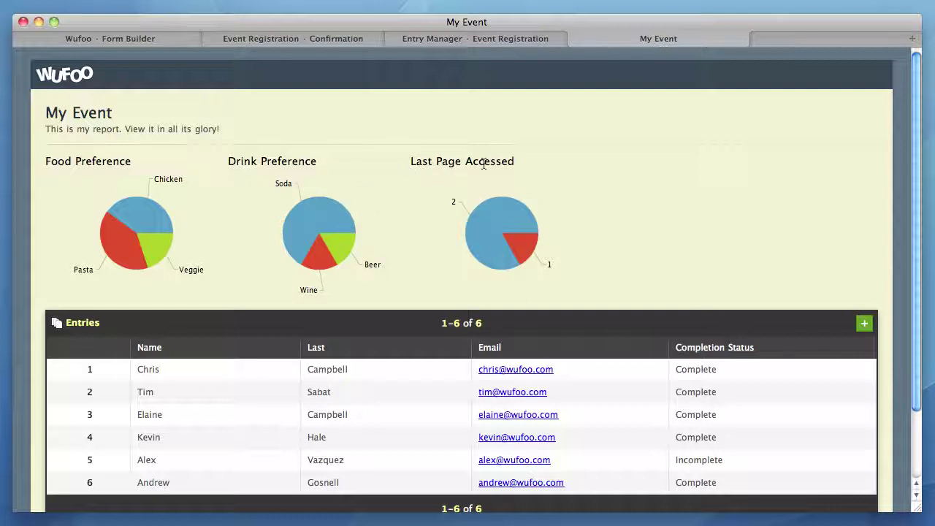
Add a Last Page Accessed column to the My Event entries table via the column list.
mouse_move(471, 225)
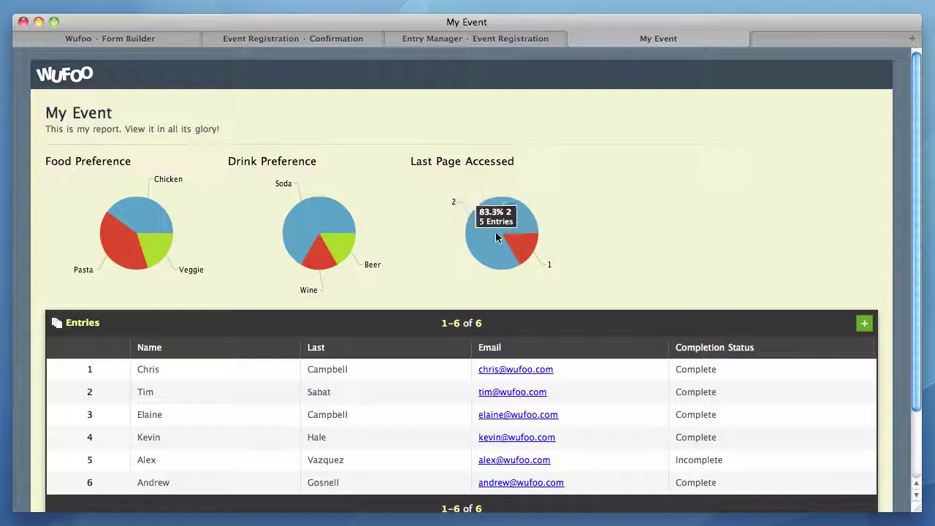
mouse_move(526, 250)
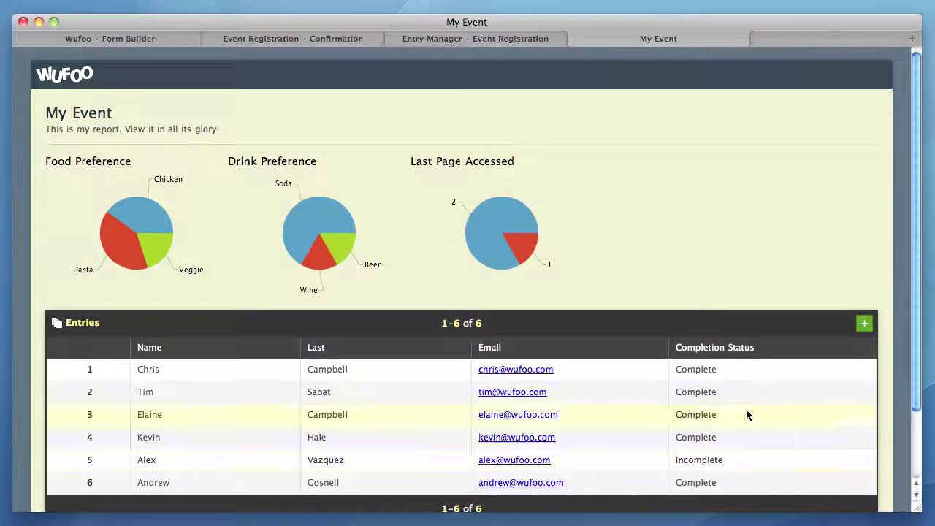
left_click(863, 322)
scroll(830, 381, "down", 5)
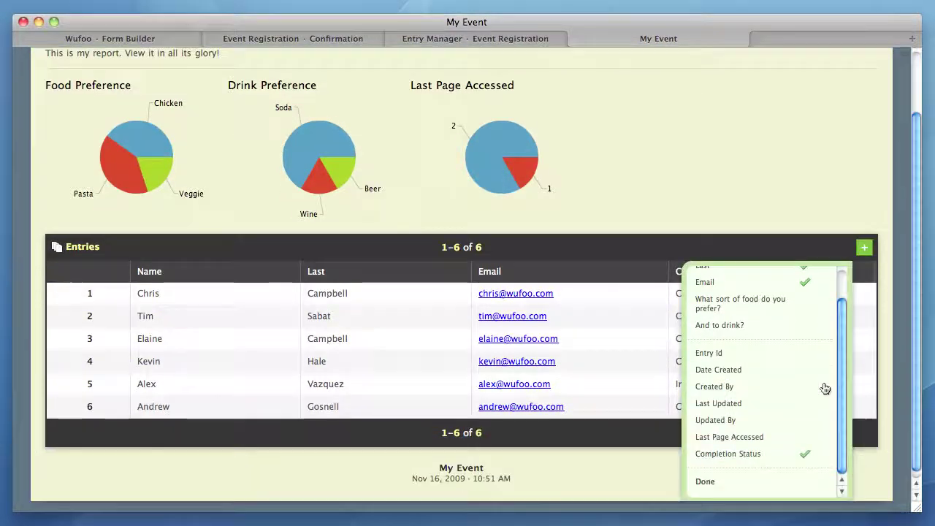
left_click(752, 447)
left_click(864, 247)
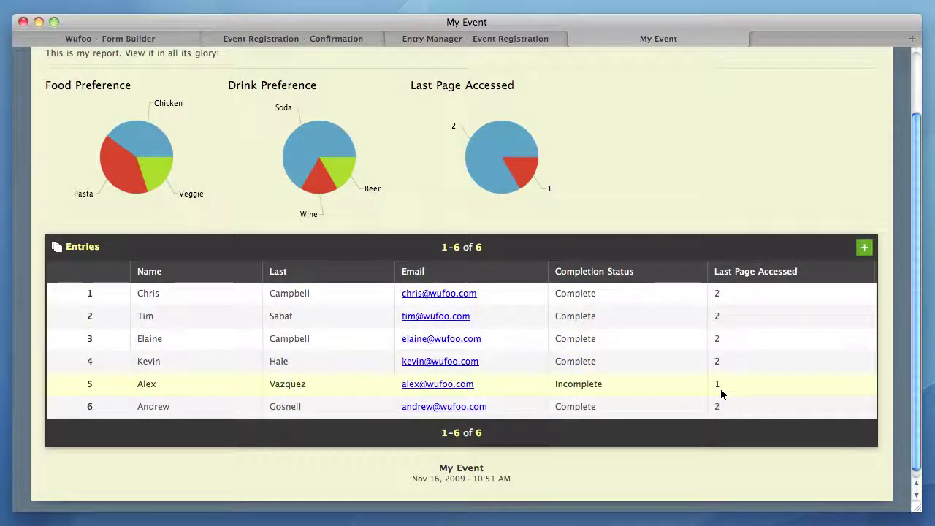
scroll(731, 202, "up", 3)
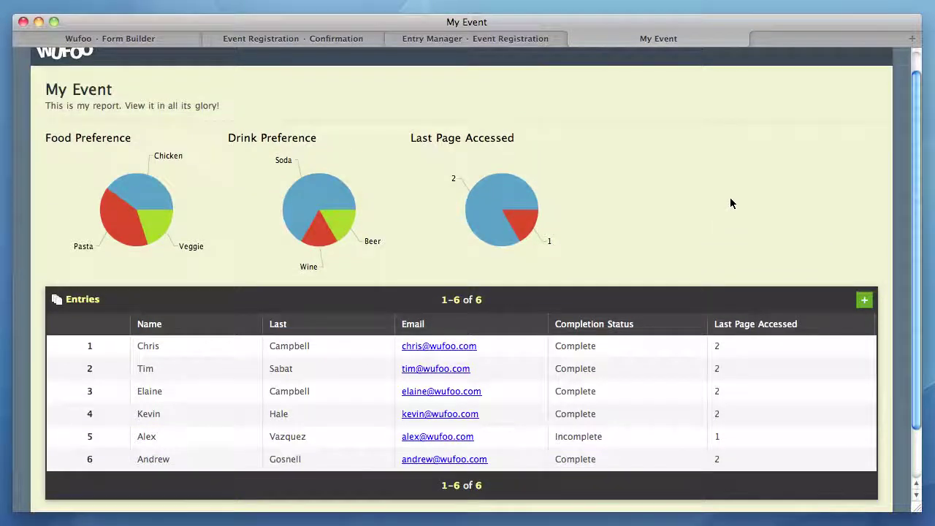